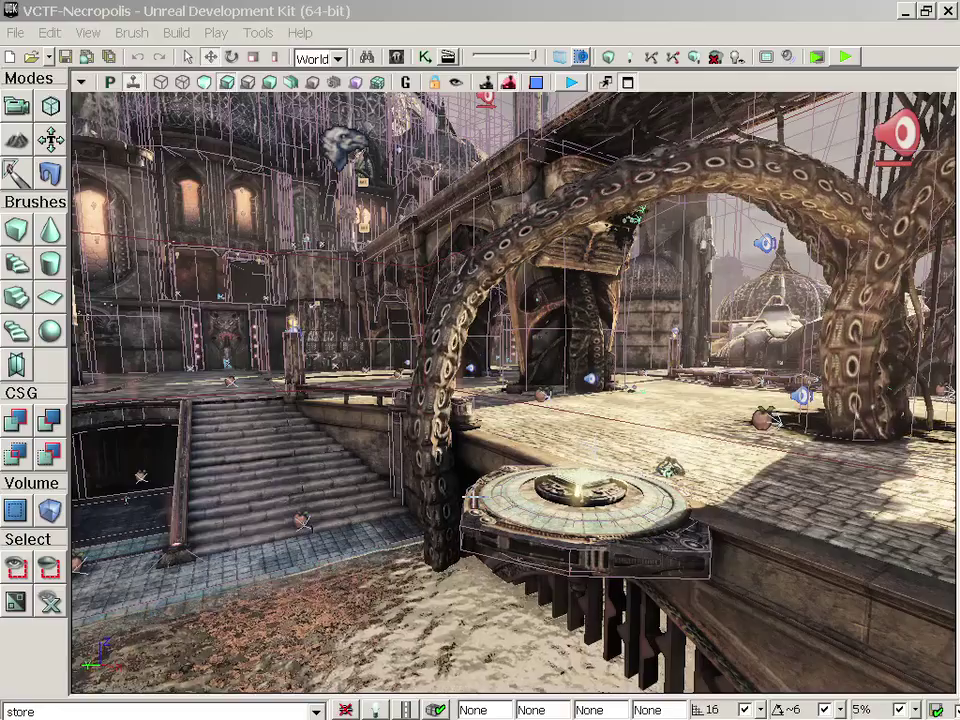
# Raise the armoured dome roof mesh vertically off its building beside the stepped roofs.
pyautogui.moveTo(410, 483); pyautogui.dragTo(362, 425)
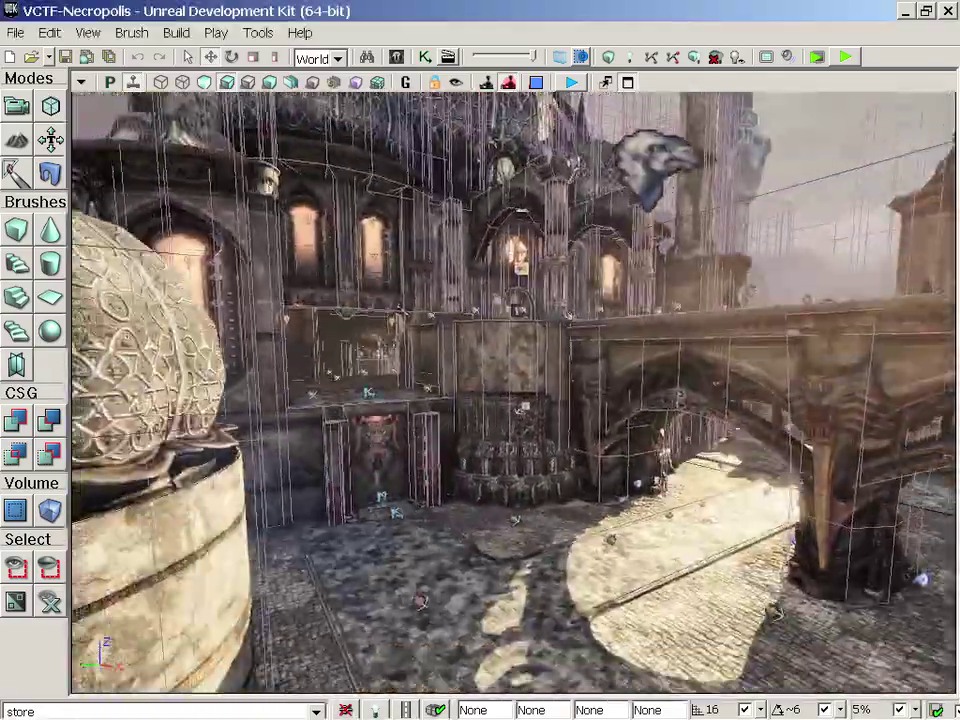
pyautogui.moveTo(410, 450); pyautogui.dragTo(560, 460)
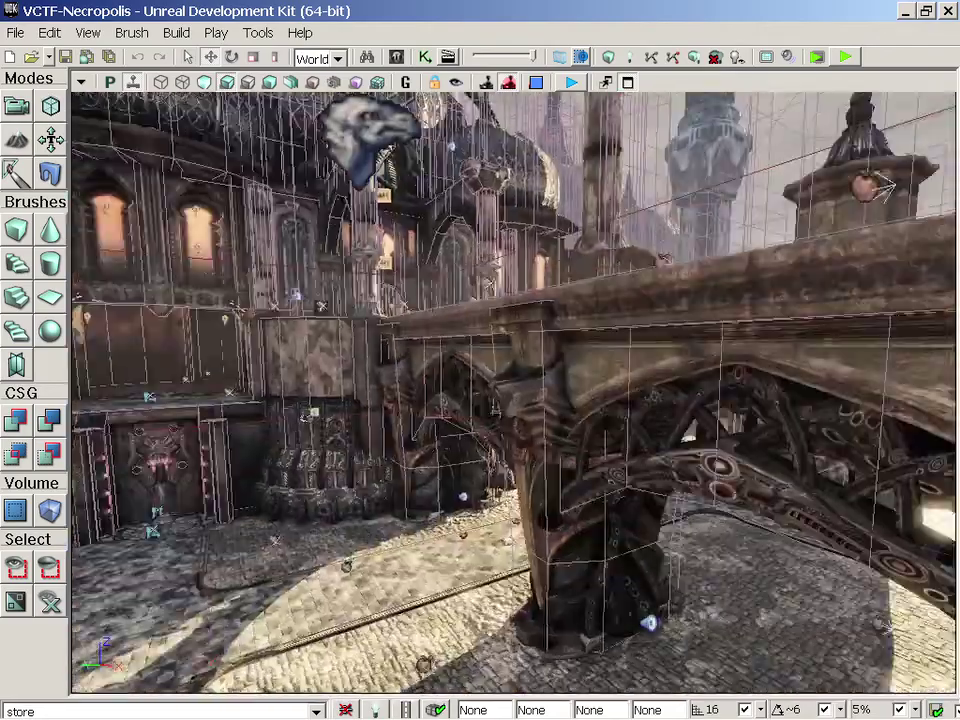
pyautogui.moveTo(514, 392); pyautogui.dragTo(740, 400)
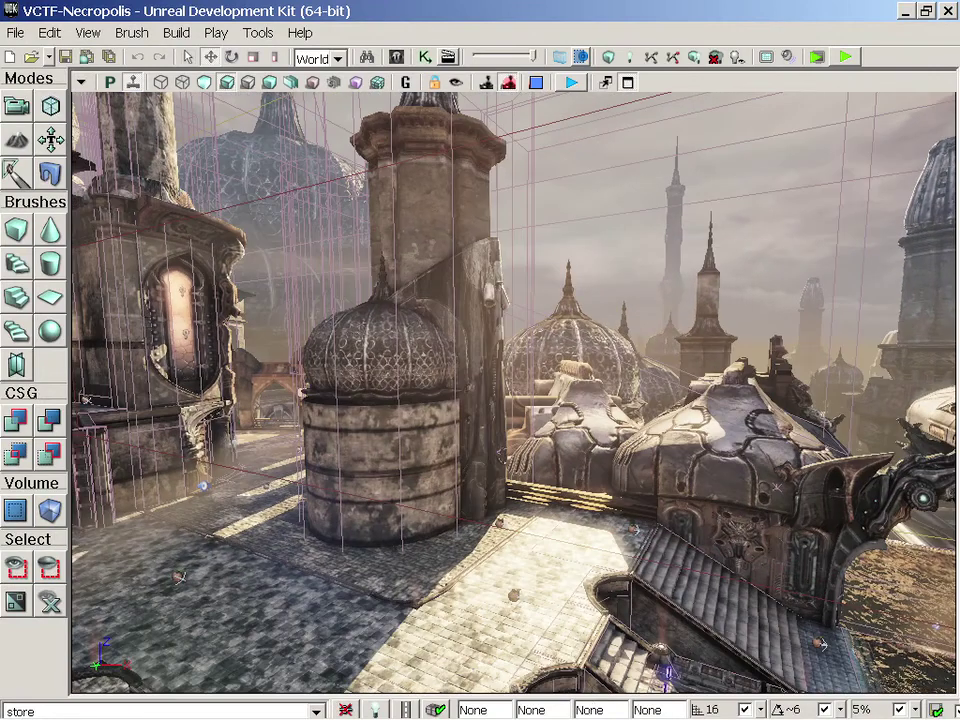
pyautogui.click(726, 498)
pyautogui.moveTo(722, 497); pyautogui.dragTo(807, 331)
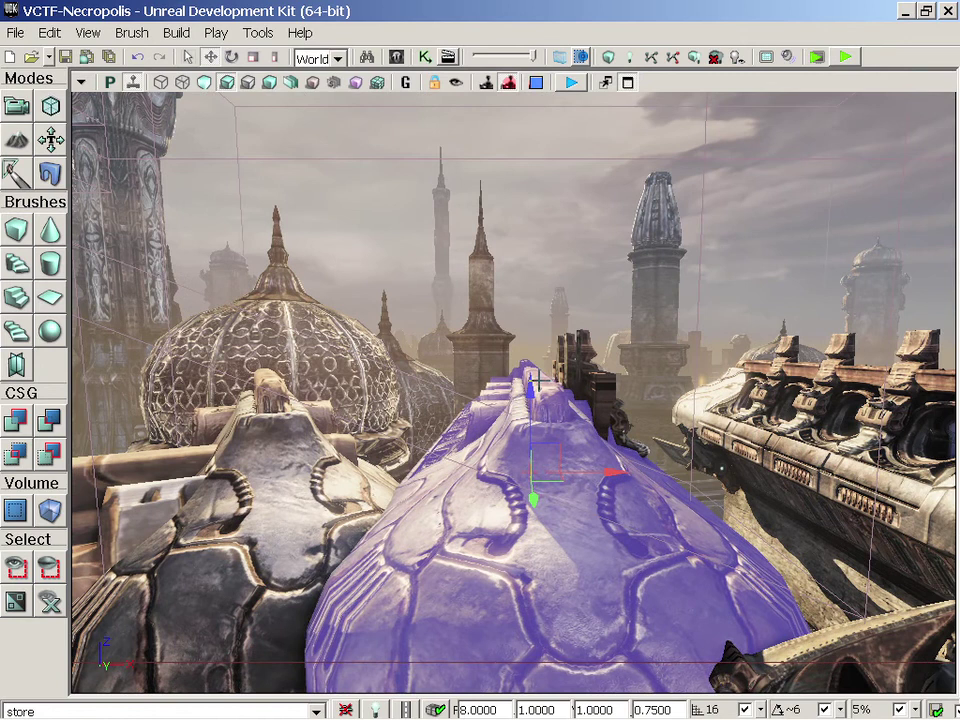
pyautogui.moveTo(511, 433); pyautogui.dragTo(341, 655)
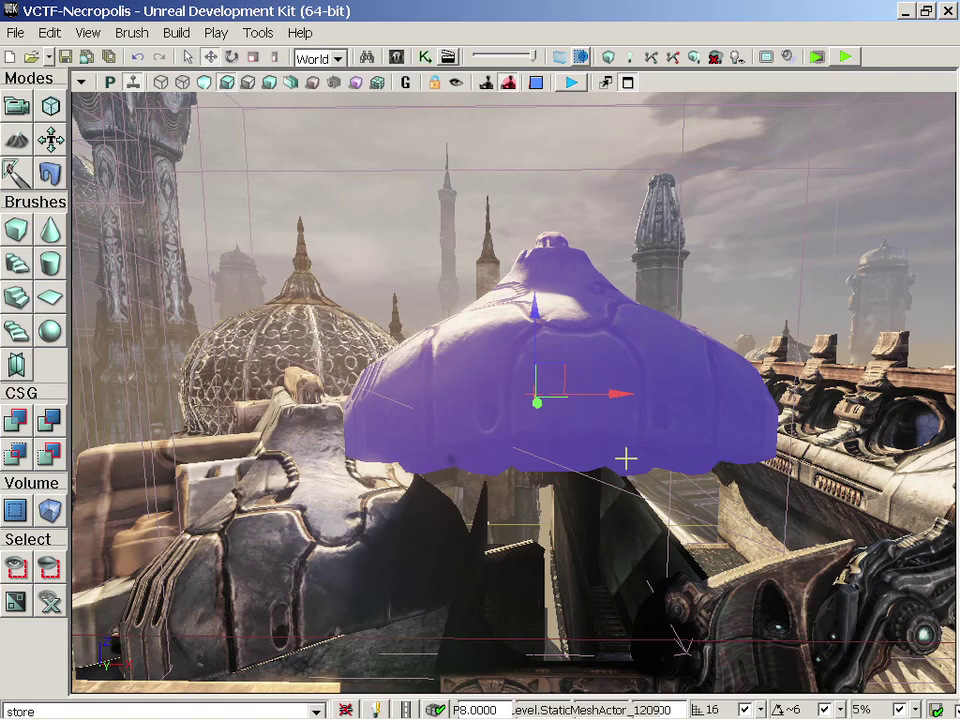
pyautogui.scroll(-3, 627, 457)
pyautogui.moveTo(533, 308); pyautogui.dragTo(533, 274)
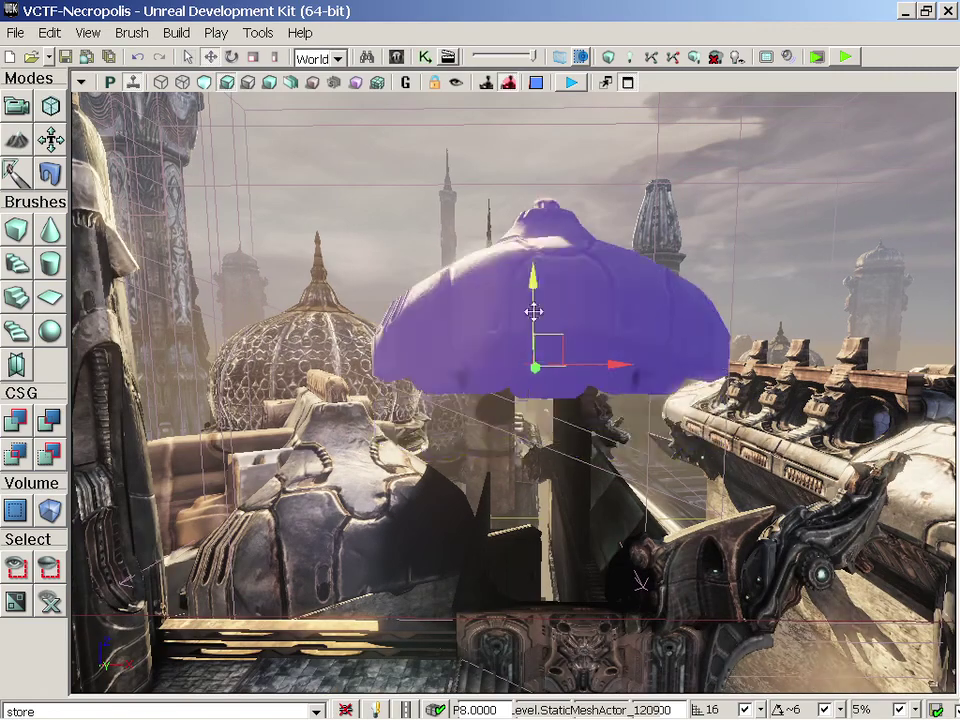
# Lift the carved claw-like ornament mesh off the building's corner, up beside the raised roof.
pyautogui.moveTo(535, 453); pyautogui.dragTo(503, 482)
pyautogui.click(503, 484)
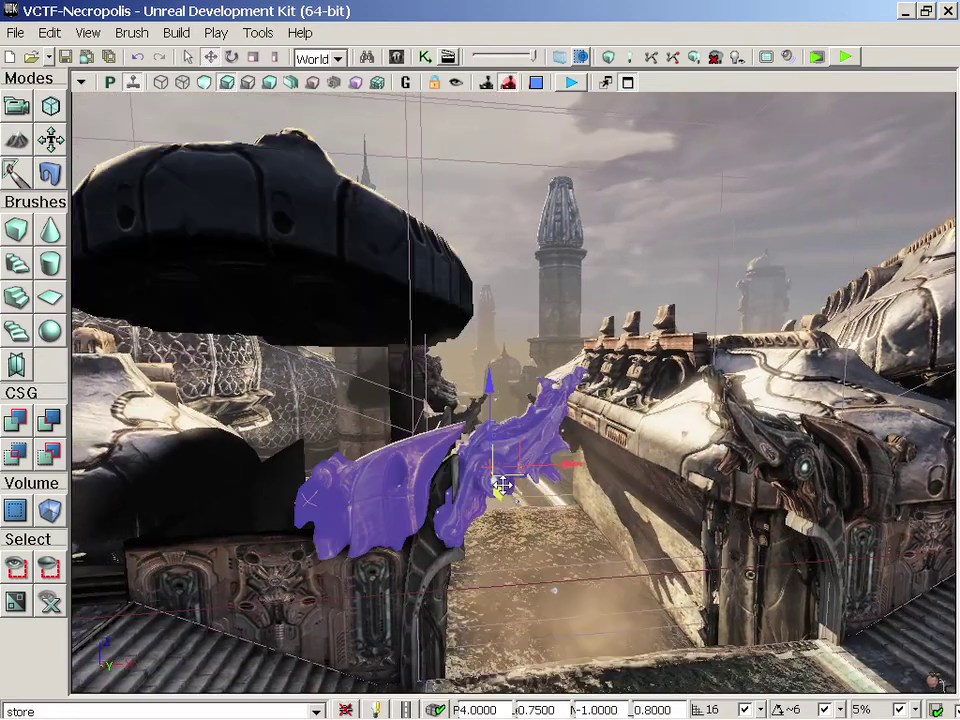
pyautogui.moveTo(490, 412); pyautogui.dragTo(490, 404)
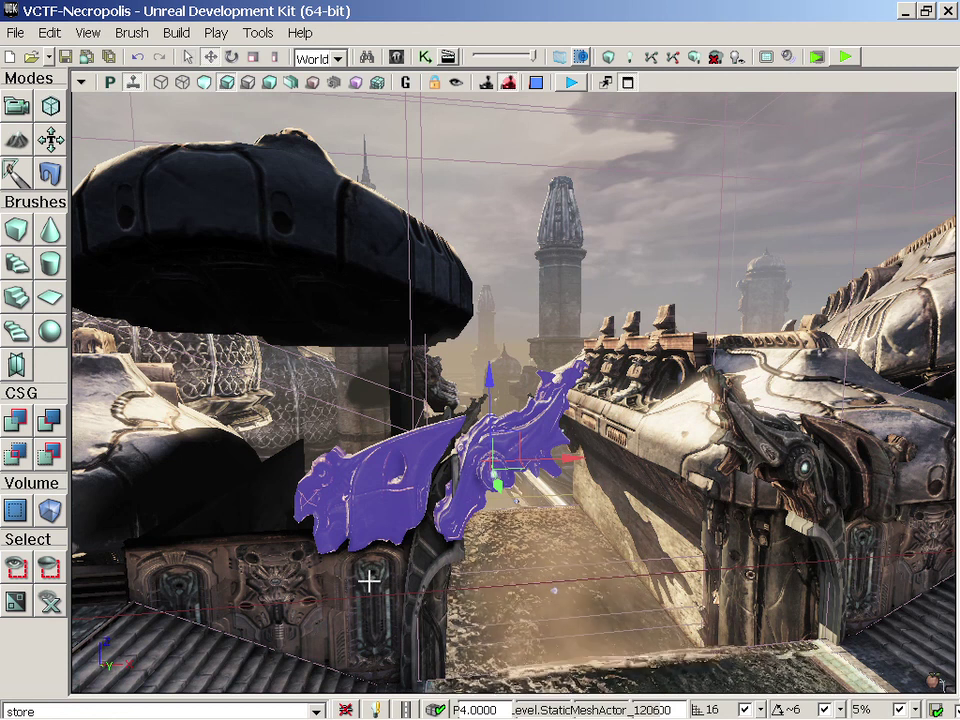
pyautogui.moveTo(377, 577); pyautogui.dragTo(593, 426)
pyautogui.moveTo(536, 289); pyautogui.dragTo(536, 110)
pyautogui.moveTo(536, 300); pyautogui.dragTo(510, 230)
# Select the carved wall panel, pull the curved corner support away from the wall along X, and reselect the raised claw ornament.
pyautogui.moveTo(489, 450); pyautogui.dragTo(494, 640)
pyautogui.click(489, 454)
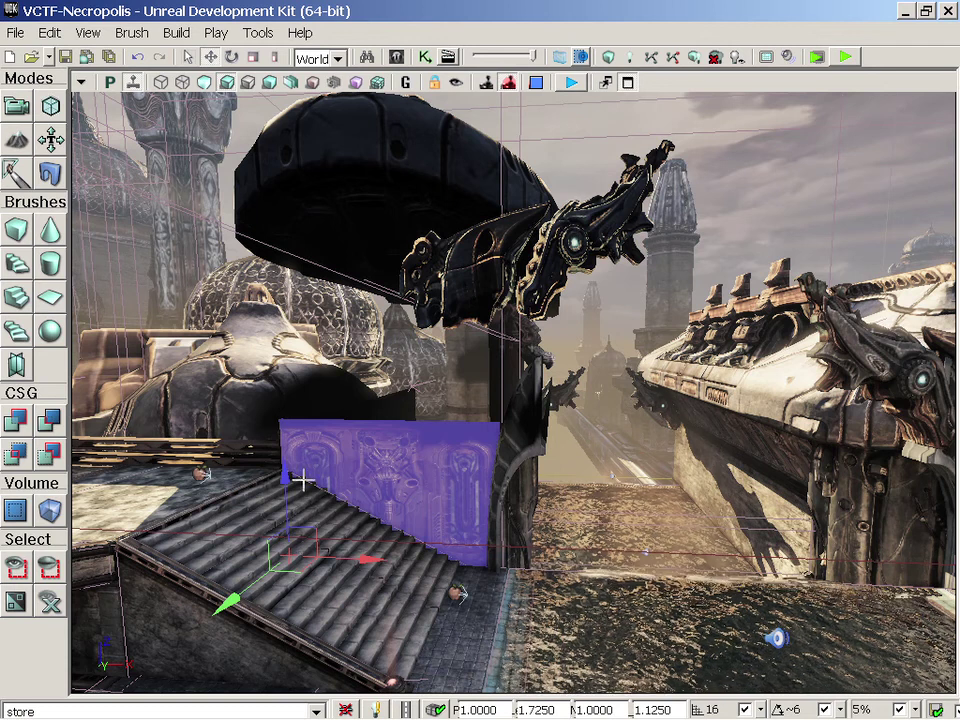
pyautogui.click(518, 455)
pyautogui.moveTo(624, 454); pyautogui.dragTo(688, 454)
pyautogui.scroll(4, 567, 501)
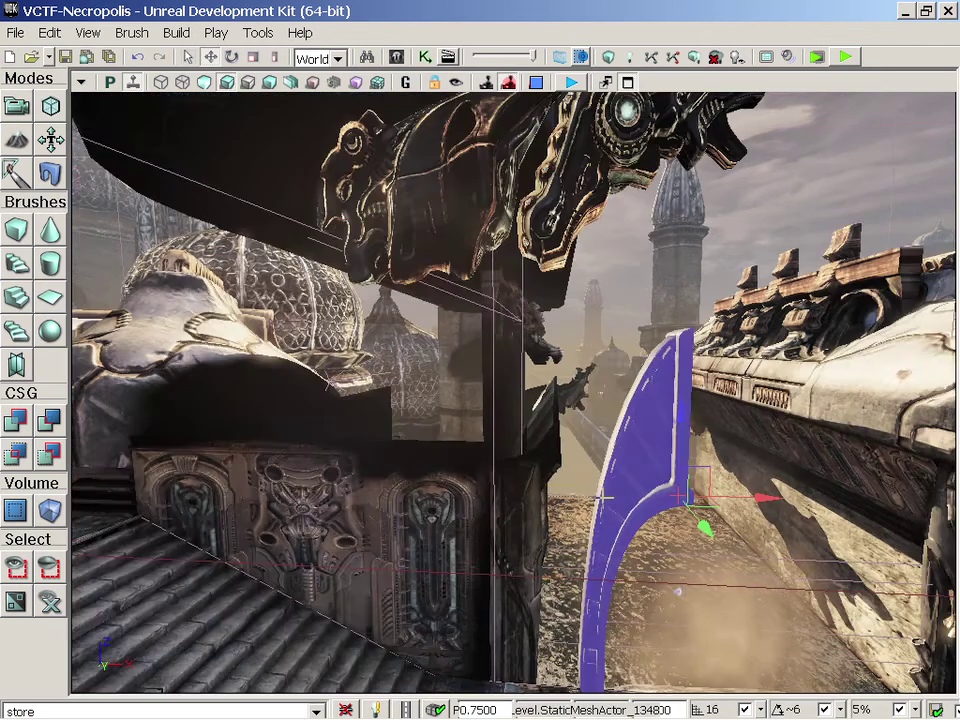
pyautogui.scroll(-3, 607, 491)
pyautogui.click(563, 194)
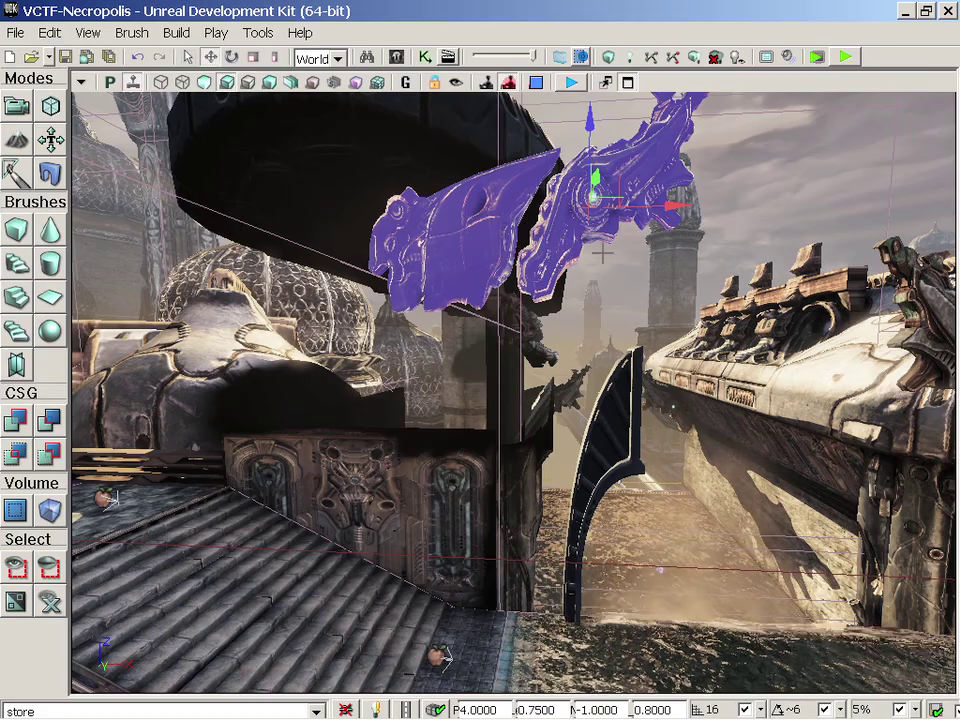
# Slide the beak-shaped ornament sideways off the front of the bridge pillar.
pyautogui.moveTo(616, 326); pyautogui.dragTo(930, 340)
pyautogui.moveTo(612, 480); pyautogui.dragTo(608, 400)
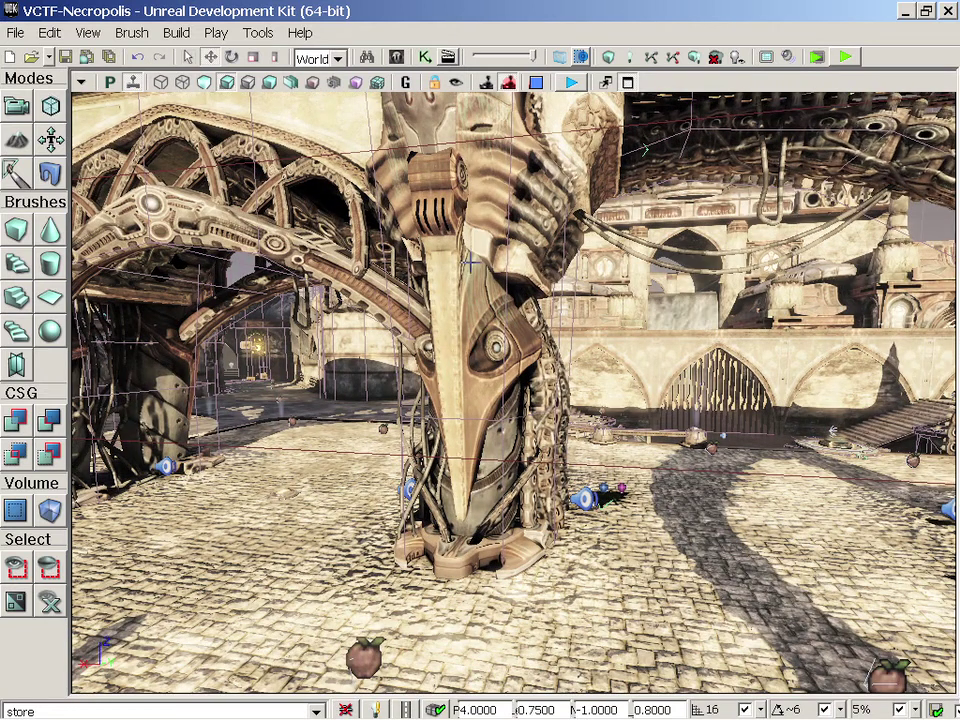
pyautogui.click(449, 377)
pyautogui.moveTo(397, 396); pyautogui.dragTo(608, 403)
# Lower the large curved arch trim under the bridge, along with the row of pointed arches above it.
pyautogui.moveTo(261, 311); pyautogui.dragTo(287, 257)
pyautogui.click(293, 224)
pyautogui.click(274, 256)
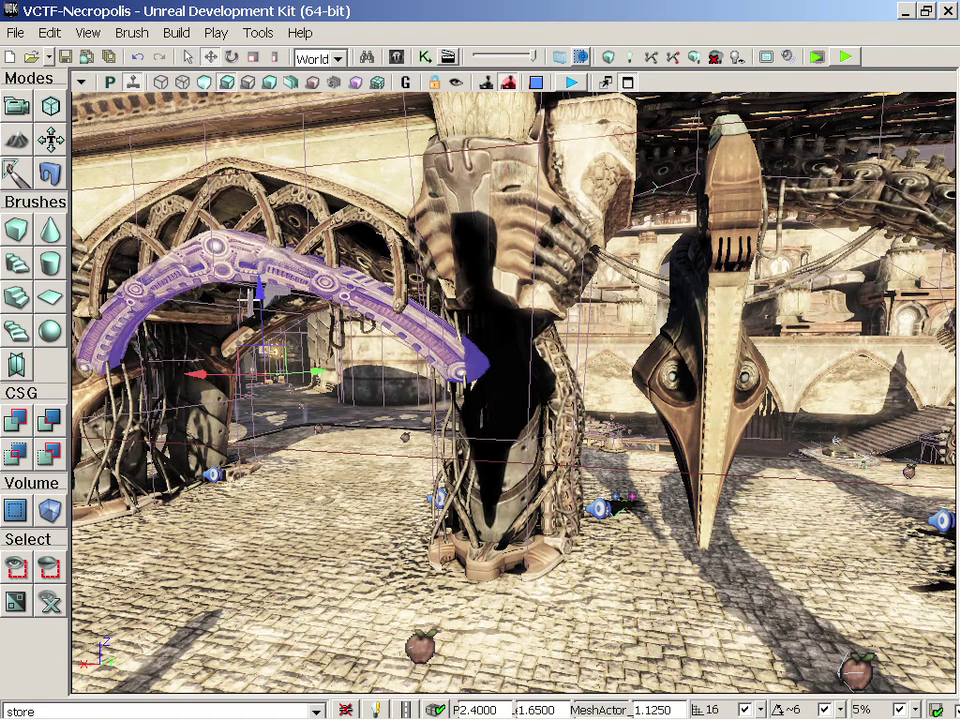
pyautogui.moveTo(260, 290); pyautogui.dragTo(266, 385)
pyautogui.click(262, 212)
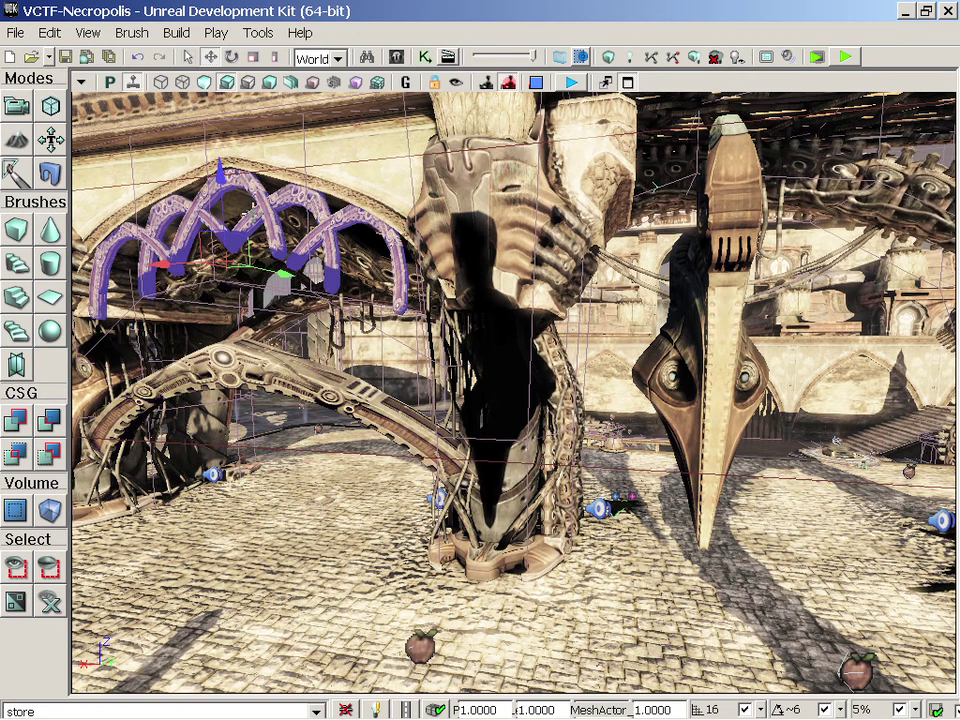
pyautogui.moveTo(221, 174); pyautogui.dragTo(223, 224)
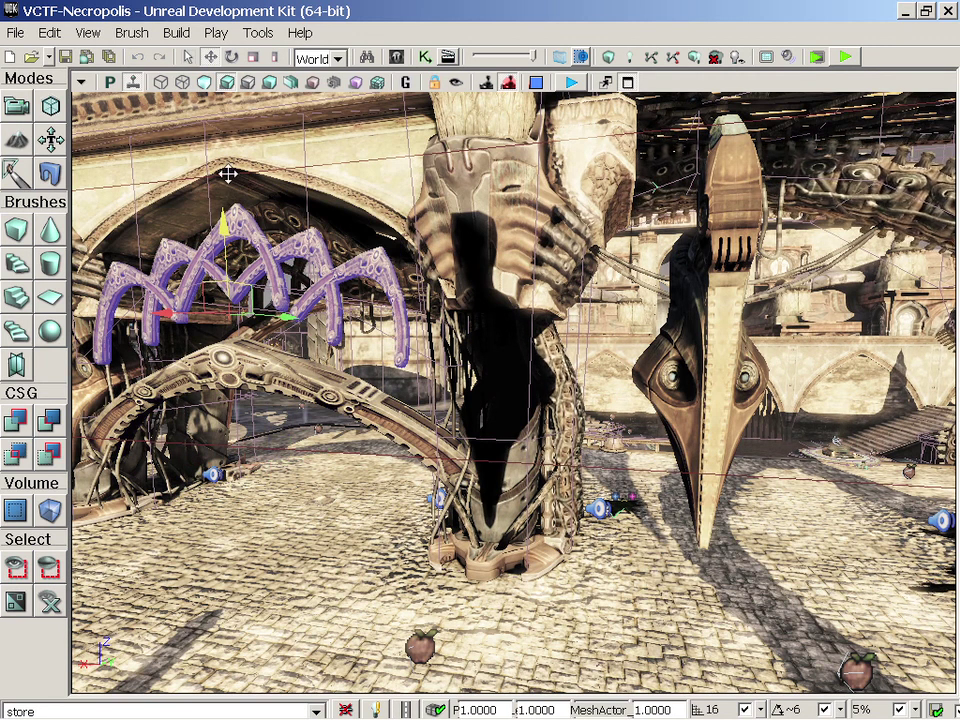
# Hide the volumes in the perspective viewport.
pyautogui.click(505, 232)
pyautogui.moveTo(438, 316); pyautogui.dragTo(730, 106)
pyautogui.moveTo(274, 246); pyautogui.dragTo(300, 205)
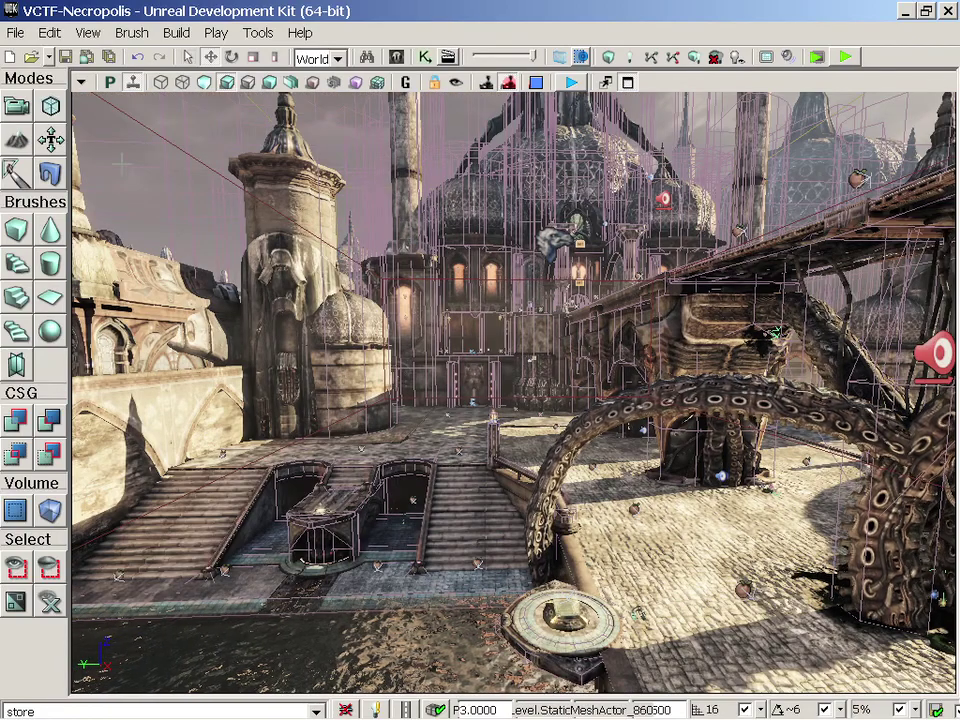
pyautogui.click(81, 85)
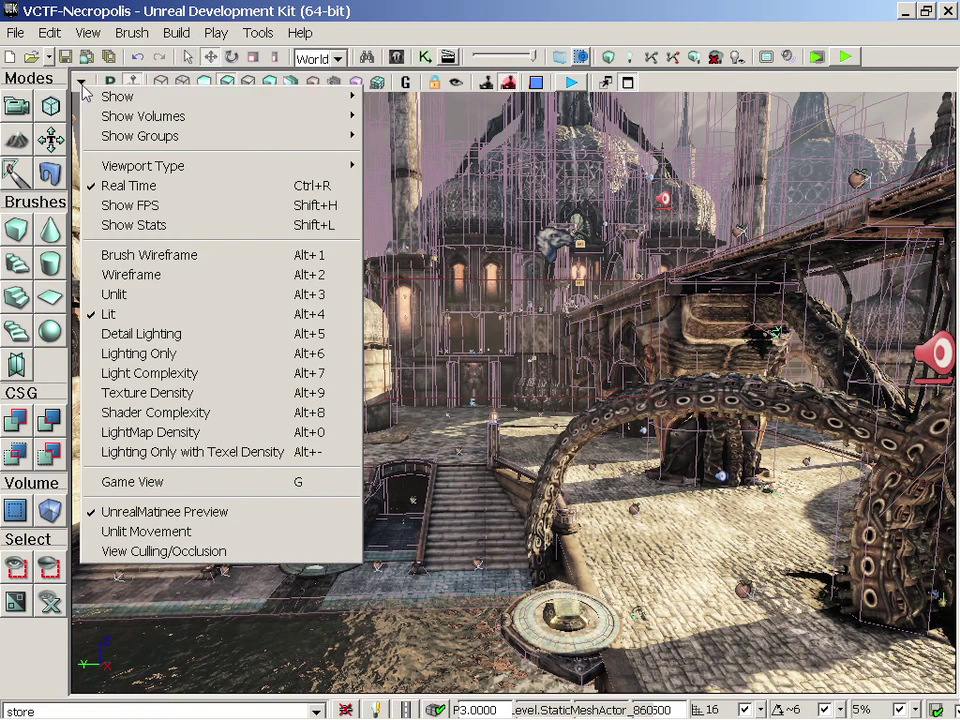
pyautogui.moveTo(97, 94)
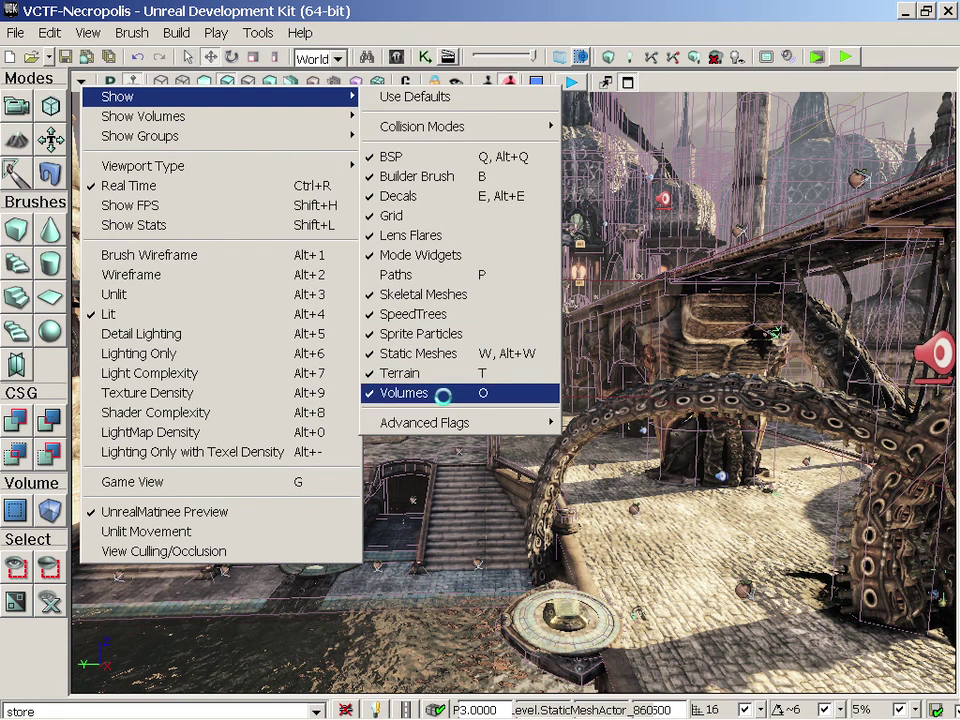
pyautogui.click(441, 394)
# Hide all static meshes in the viewport with the whole level seen from above.
pyautogui.moveTo(437, 398); pyautogui.dragTo(440, 120)
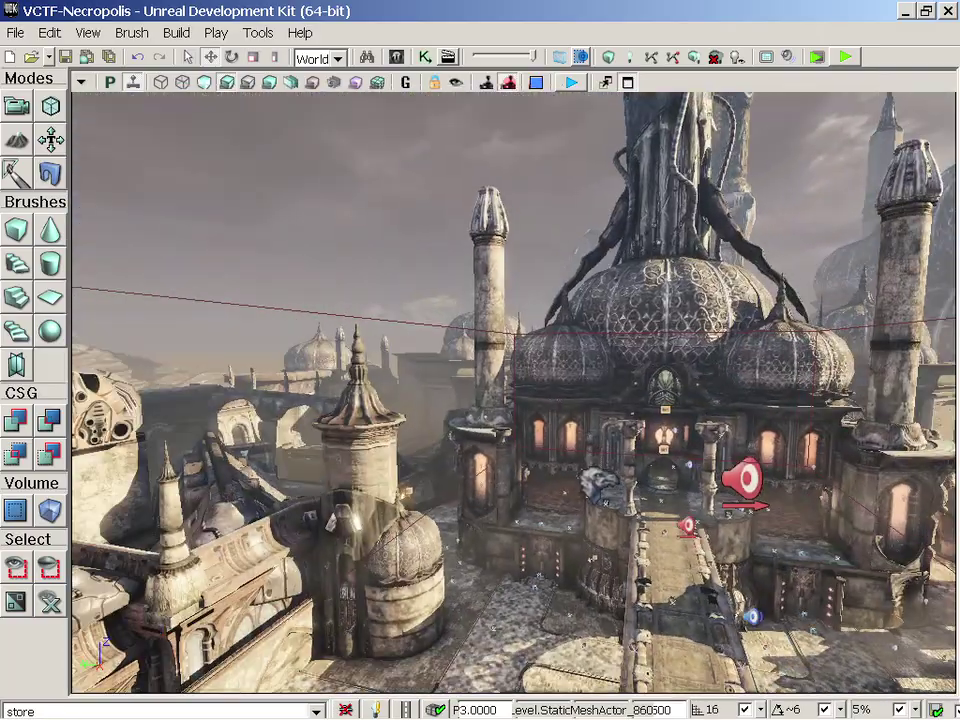
pyautogui.moveTo(411, 401); pyautogui.dragTo(413, 375)
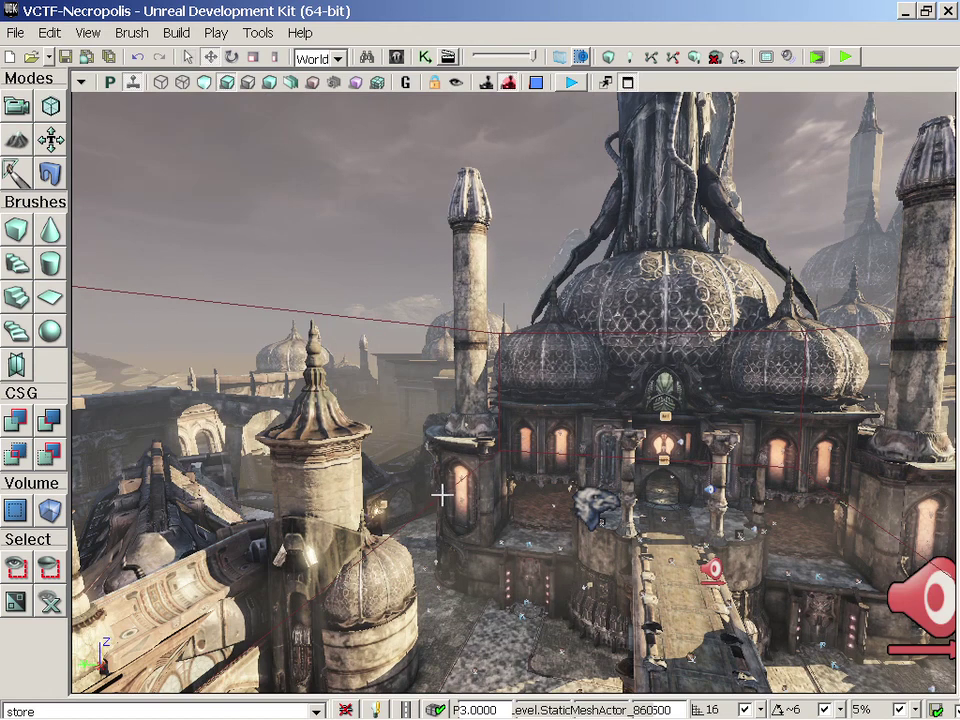
pyautogui.moveTo(441, 496); pyautogui.dragTo(446, 280)
pyautogui.moveTo(502, 573); pyautogui.dragTo(522, 570)
pyautogui.moveTo(621, 267); pyautogui.dragTo(596, 406)
pyautogui.moveTo(596, 406); pyautogui.dragTo(550, 556, button='right')
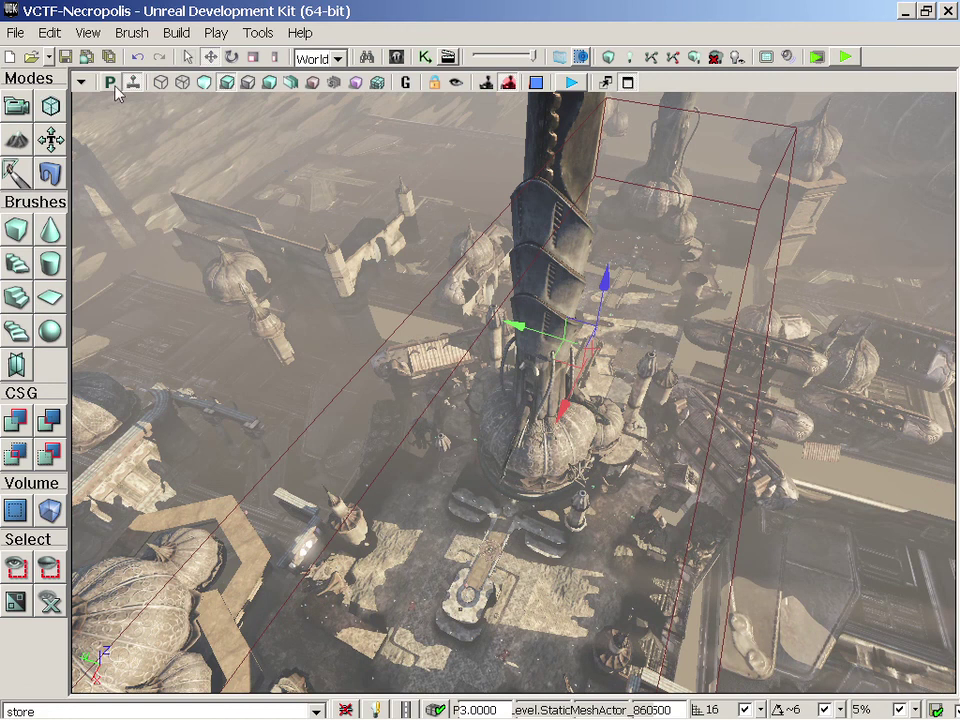
pyautogui.click(80, 82)
pyautogui.moveTo(121, 100)
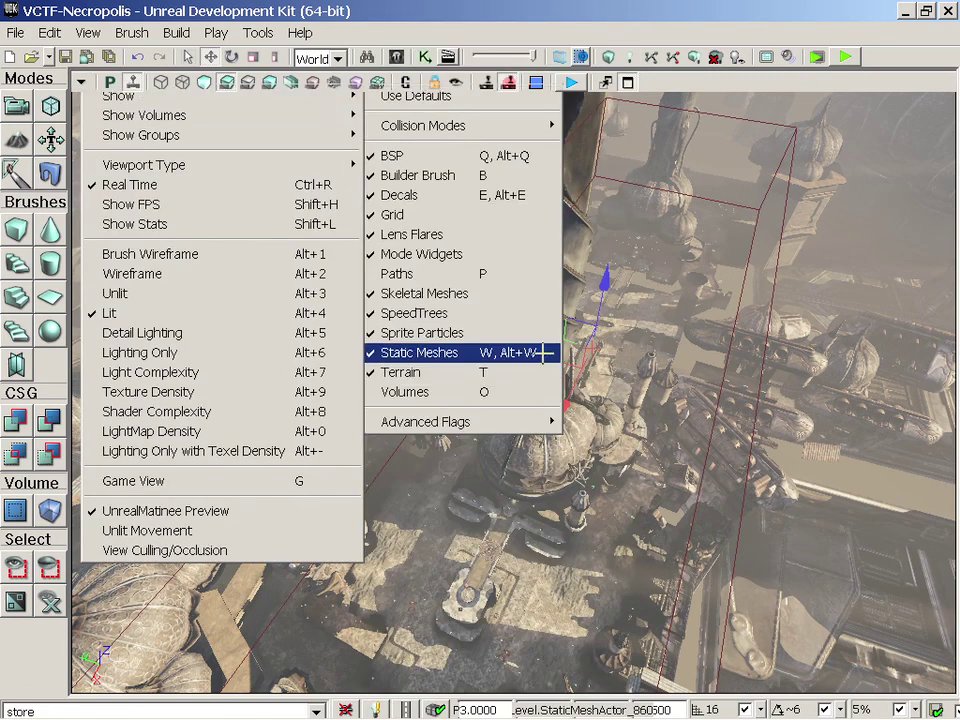
pyautogui.click(546, 354)
# Select the narrow paved BSP floor surface beside the raised central platform.
pyautogui.moveTo(546, 354)
pyautogui.mouseDown(button='right')
pyautogui.moveTo(330, 335)
pyautogui.moveTo(560, 354)
pyautogui.mouseUp(button='right')
pyautogui.moveTo(336, 212); pyautogui.dragTo(443, 415, button='right')
pyautogui.moveTo(443, 415); pyautogui.dragTo(441, 380)
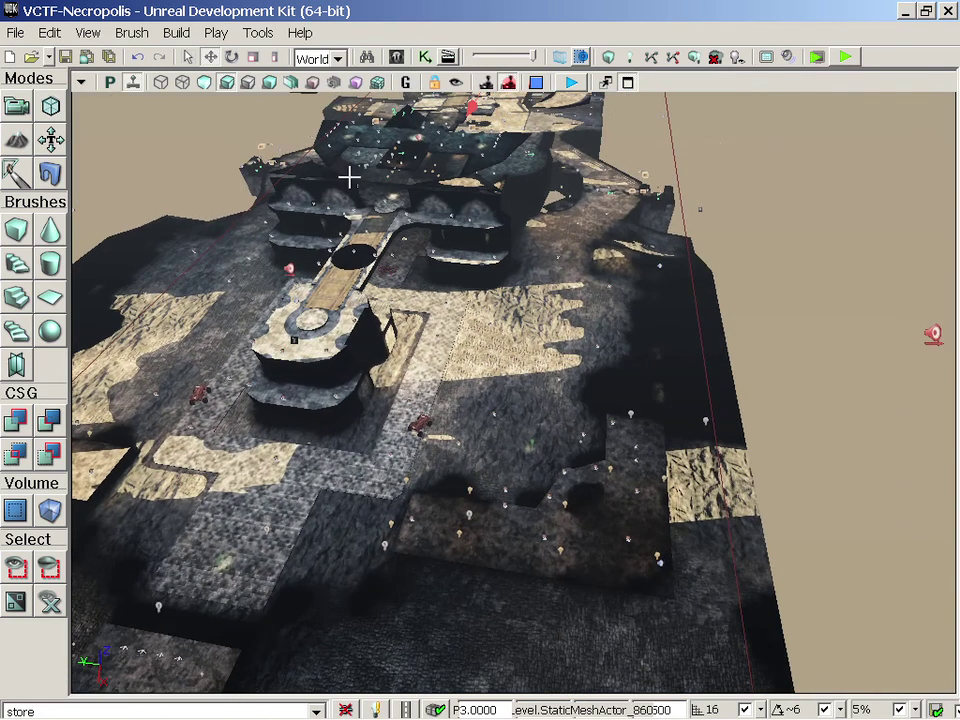
pyautogui.moveTo(366, 185); pyautogui.dragTo(366, 350, button='right')
pyautogui.moveTo(366, 350); pyautogui.dragTo(429, 225)
pyautogui.click(363, 345)
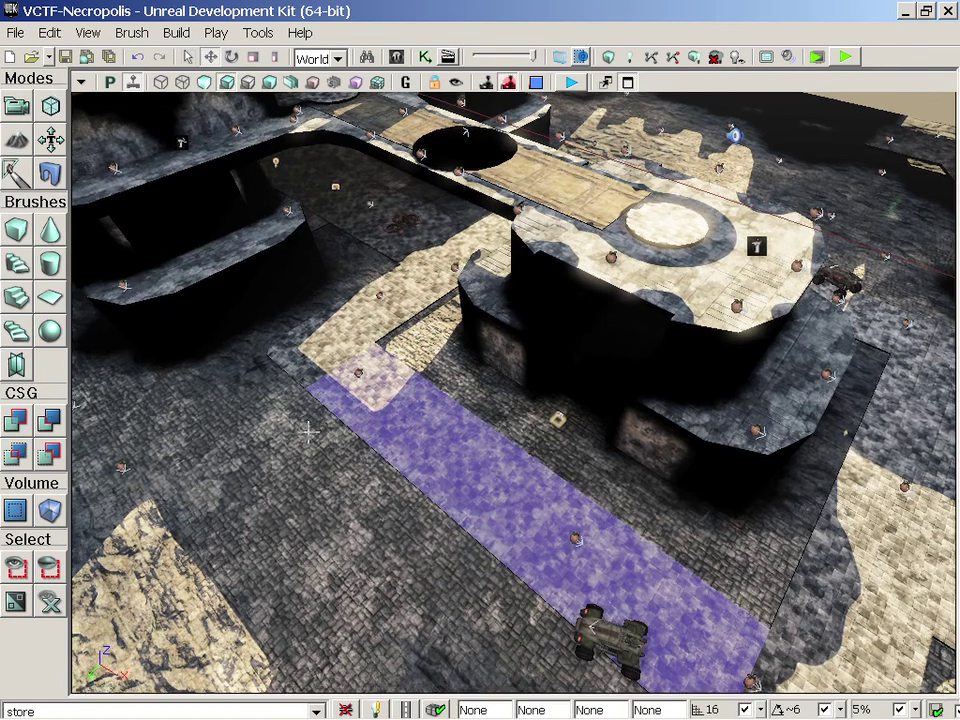
# Select the long central walkway surface of the BSP geometry.
pyautogui.moveTo(314, 424); pyautogui.dragTo(239, 426)
pyautogui.moveTo(325, 345); pyautogui.dragTo(283, 344)
pyautogui.click(337, 440)
pyautogui.moveTo(337, 440); pyautogui.dragTo(202, 386)
pyautogui.moveTo(560, 590); pyautogui.dragTo(489, 506)
pyautogui.click(489, 506)
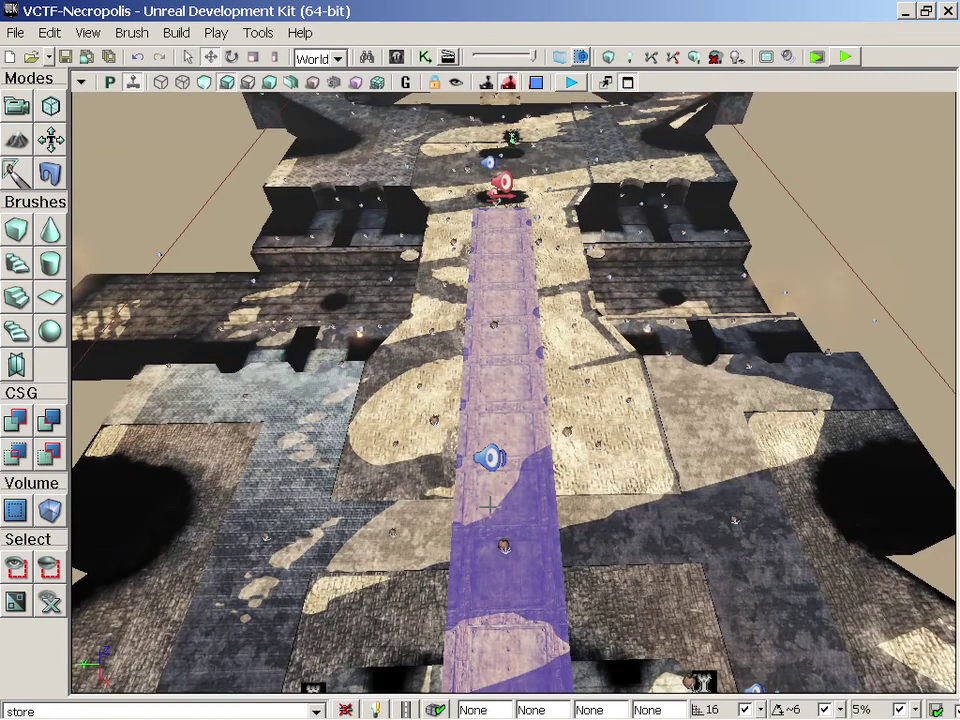
# Select the brick floor surfaces flanking the walkway, and the wide side platform surfaces in their place.
pyautogui.click(371, 482)
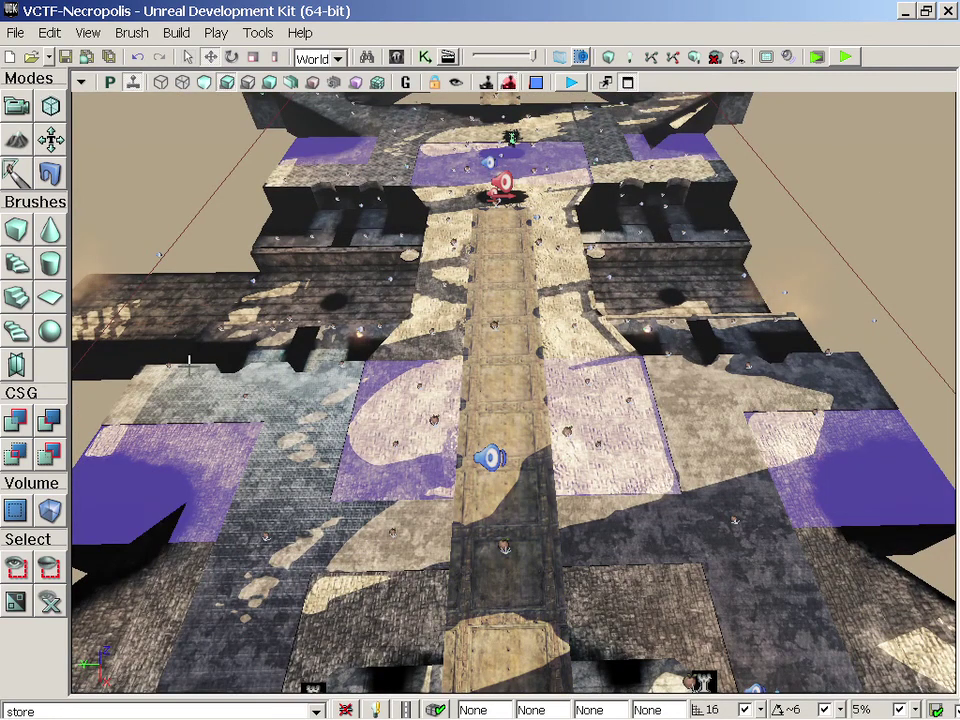
pyautogui.moveTo(510, 450); pyautogui.dragTo(495, 300)
pyautogui.click(309, 502)
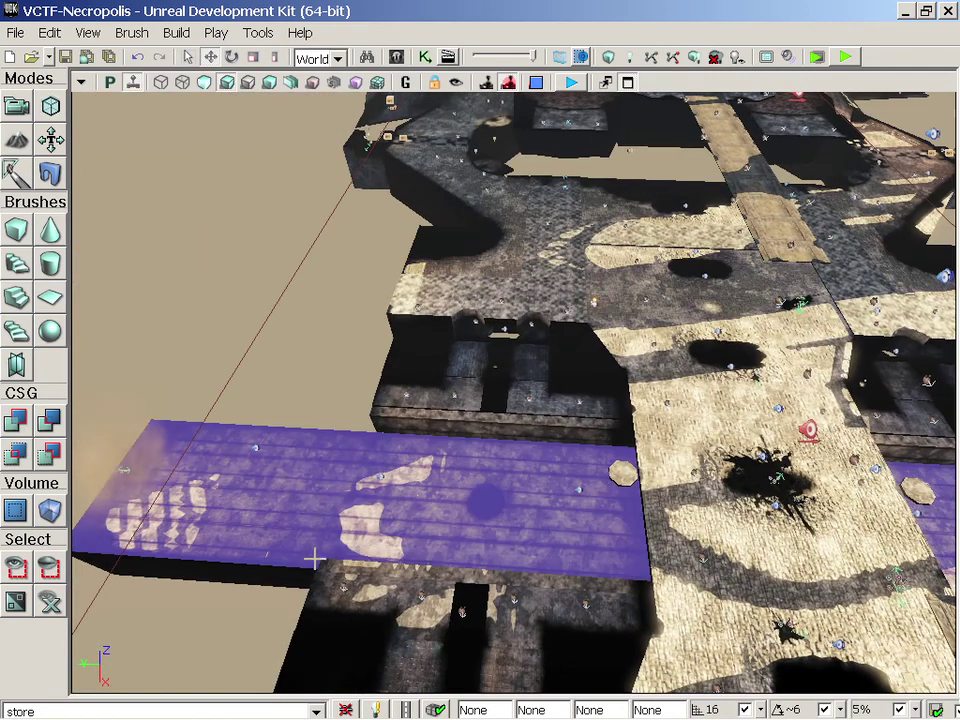
# Hide the BSP geometry so that only the terrain is drawn beneath the level.
pyautogui.moveTo(361, 549); pyautogui.dragTo(424, 566)
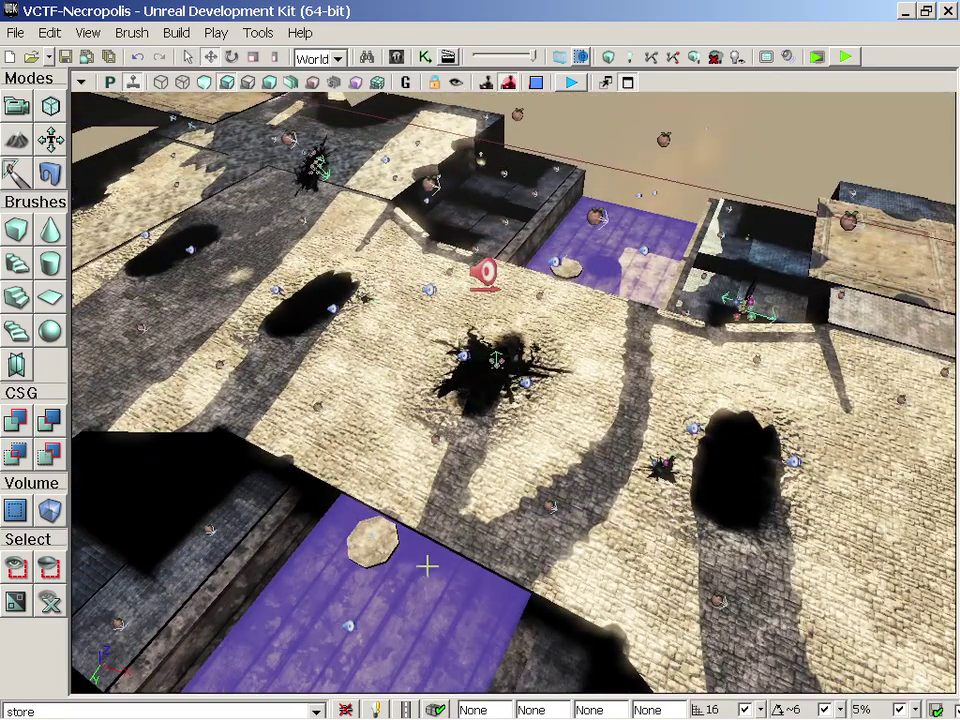
pyautogui.moveTo(434, 565); pyautogui.dragTo(620, 470, button='right')
pyautogui.moveTo(620, 470); pyautogui.dragTo(705, 440)
pyautogui.moveTo(514, 392); pyautogui.dragTo(205, 150)
pyautogui.moveTo(514, 392); pyautogui.dragTo(430, 230)
pyautogui.moveTo(420, 640); pyautogui.dragTo(461, 594)
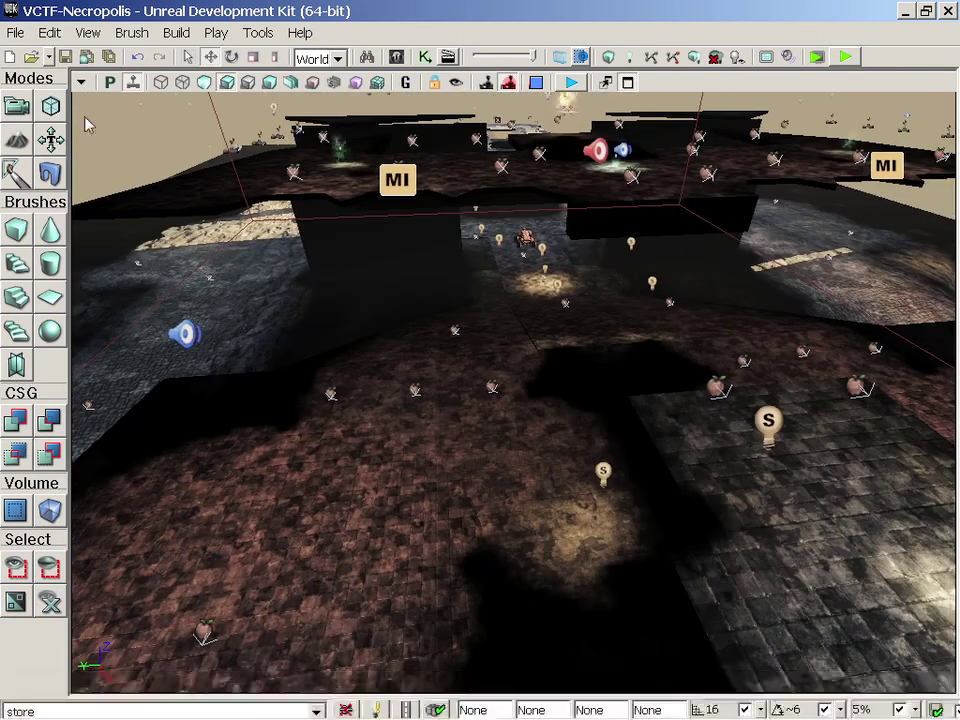
pyautogui.click(82, 82)
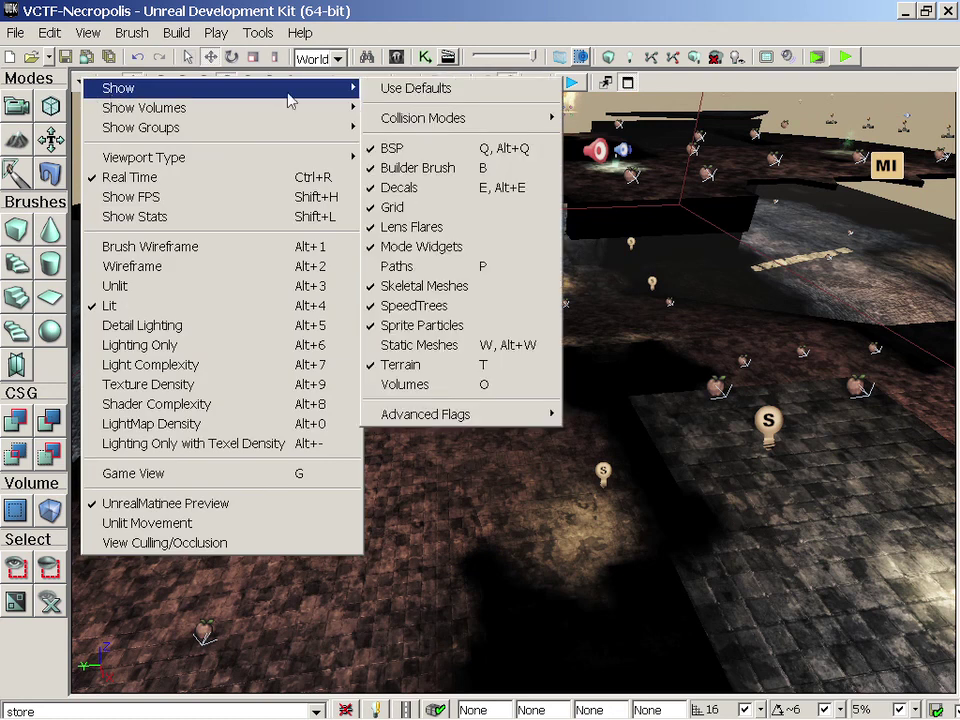
pyautogui.click(505, 154)
# Examine the terrain's painted brick and rock areas up close and its overall extent from above.
pyautogui.moveTo(450, 287); pyautogui.dragTo(394, 94)
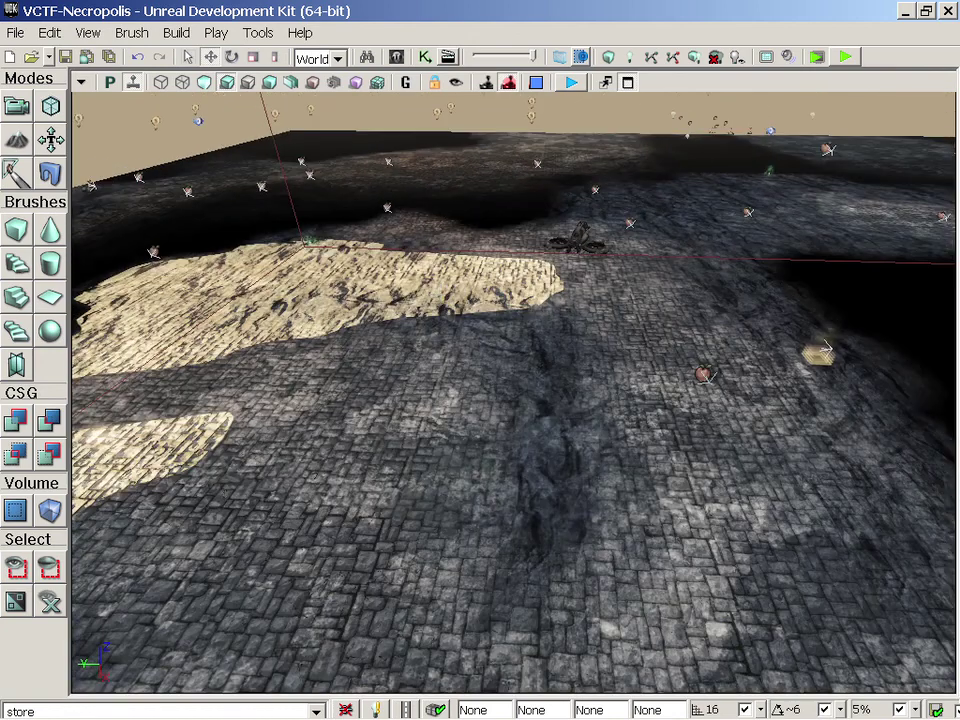
pyautogui.moveTo(376, 438); pyautogui.dragTo(390, 395)
pyautogui.moveTo(290, 410); pyautogui.dragTo(307, 453)
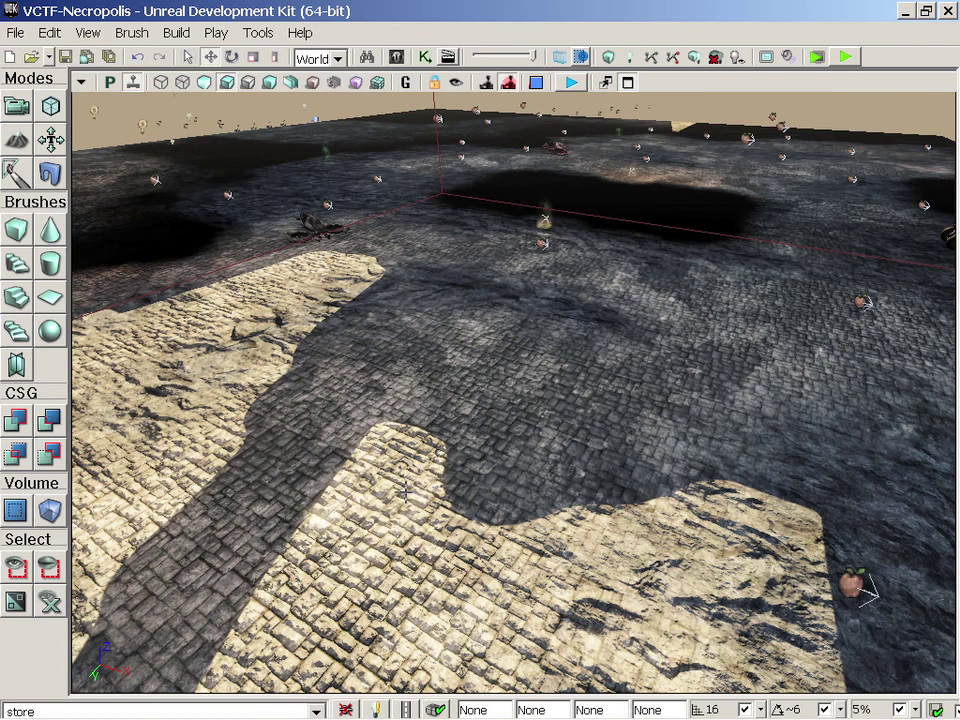
pyautogui.moveTo(401, 497); pyautogui.dragTo(345, 485)
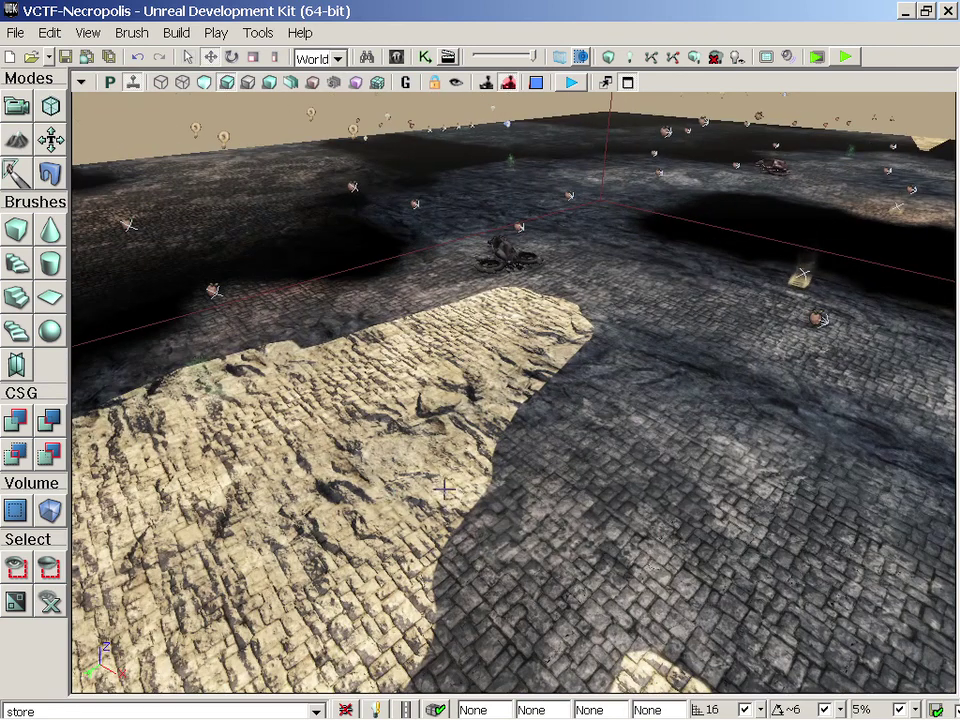
pyautogui.moveTo(388, 454); pyautogui.dragTo(290, 355)
pyautogui.moveTo(343, 441); pyautogui.dragTo(465, 325)
pyautogui.moveTo(227, 475); pyautogui.dragTo(235, 473)
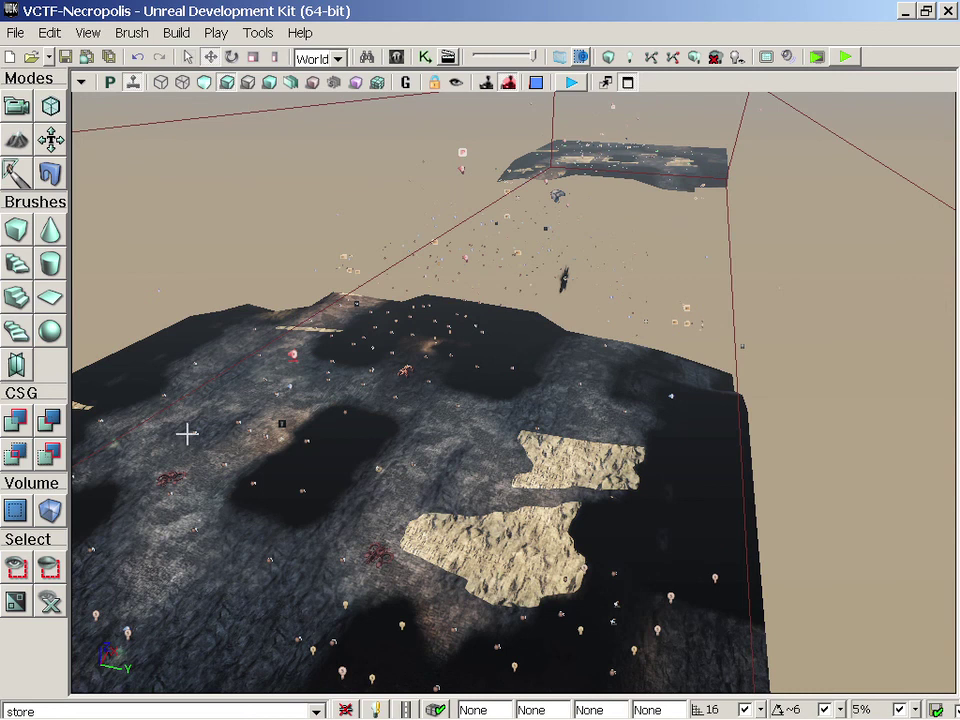
pyautogui.moveTo(185, 434)
pyautogui.mouseDown()
pyautogui.moveTo(270, 470)
pyautogui.moveTo(140, 480)
pyautogui.moveTo(150, 460)
pyautogui.moveTo(136, 434)
pyautogui.moveTo(246, 440)
pyautogui.moveTo(262, 570)
pyautogui.moveTo(172, 576)
pyautogui.moveTo(185, 520)
pyautogui.moveTo(265, 450)
pyautogui.moveTo(260, 438)
pyautogui.moveTo(260, 500)
pyautogui.moveTo(270, 446)
pyautogui.moveTo(270, 438)
pyautogui.moveTo(180, 434)
pyautogui.mouseUp()
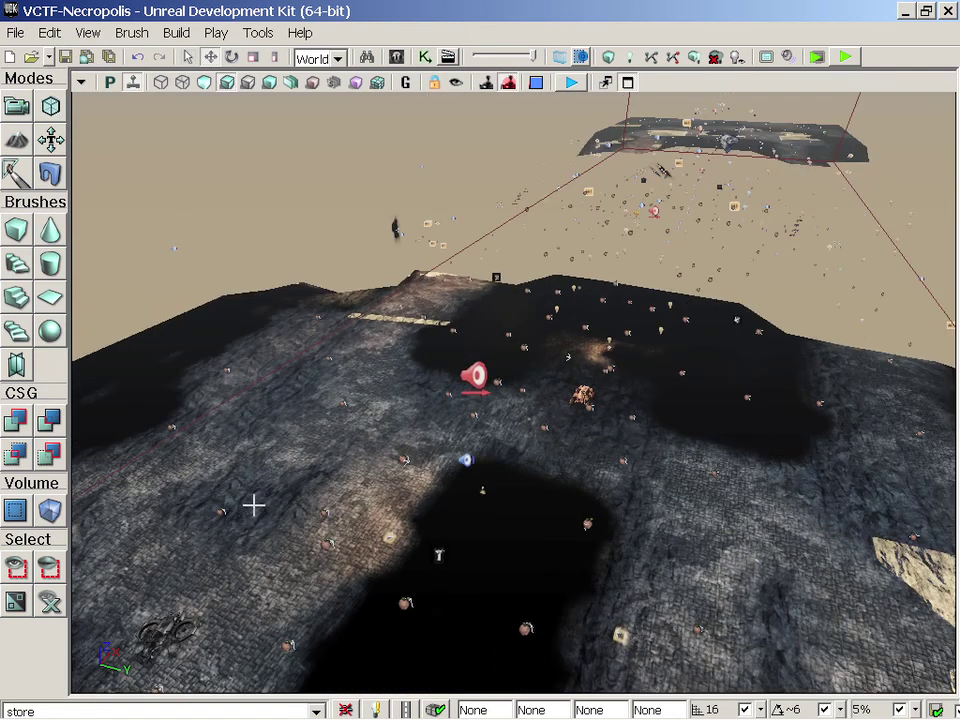
# Restore the viewport's default show flags and hide the volumes.
pyautogui.click(82, 84)
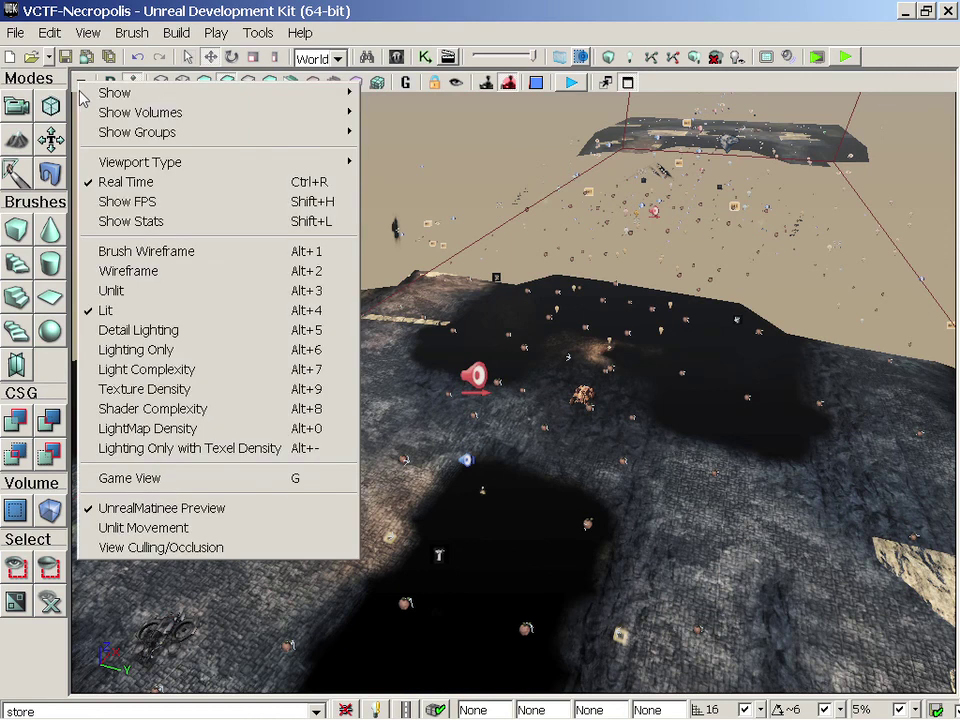
pyautogui.moveTo(105, 95)
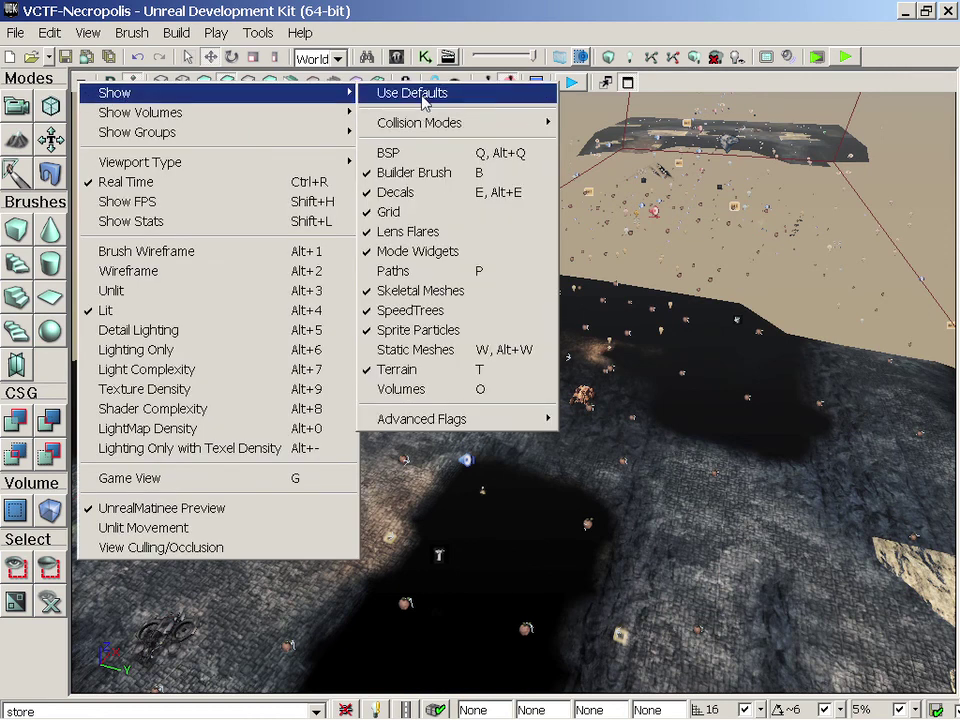
pyautogui.click(422, 95)
pyautogui.click(81, 84)
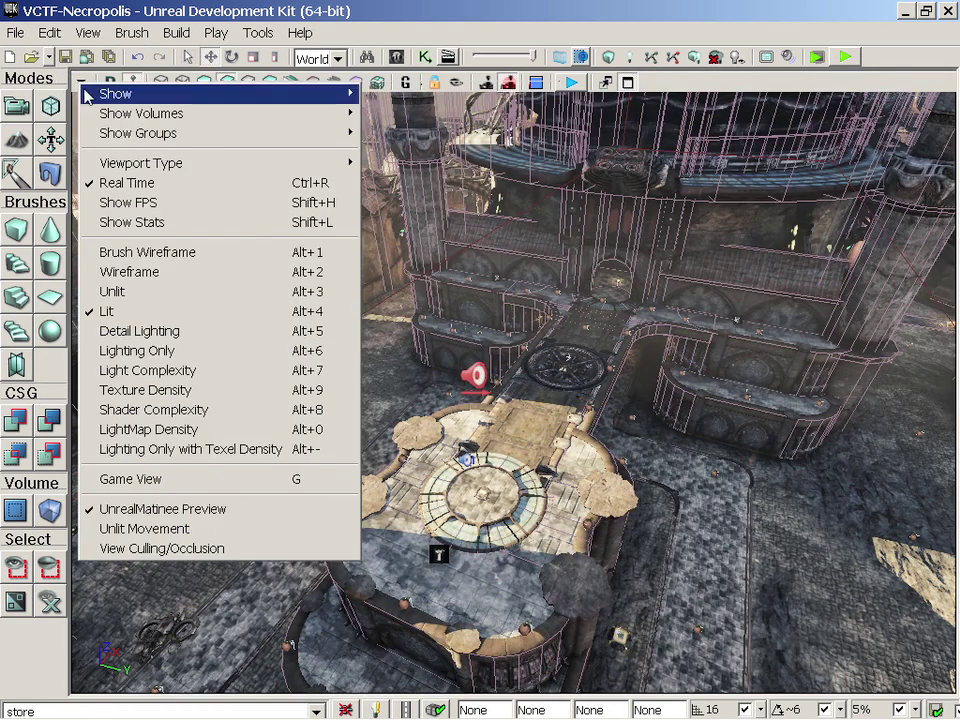
pyautogui.click(472, 392)
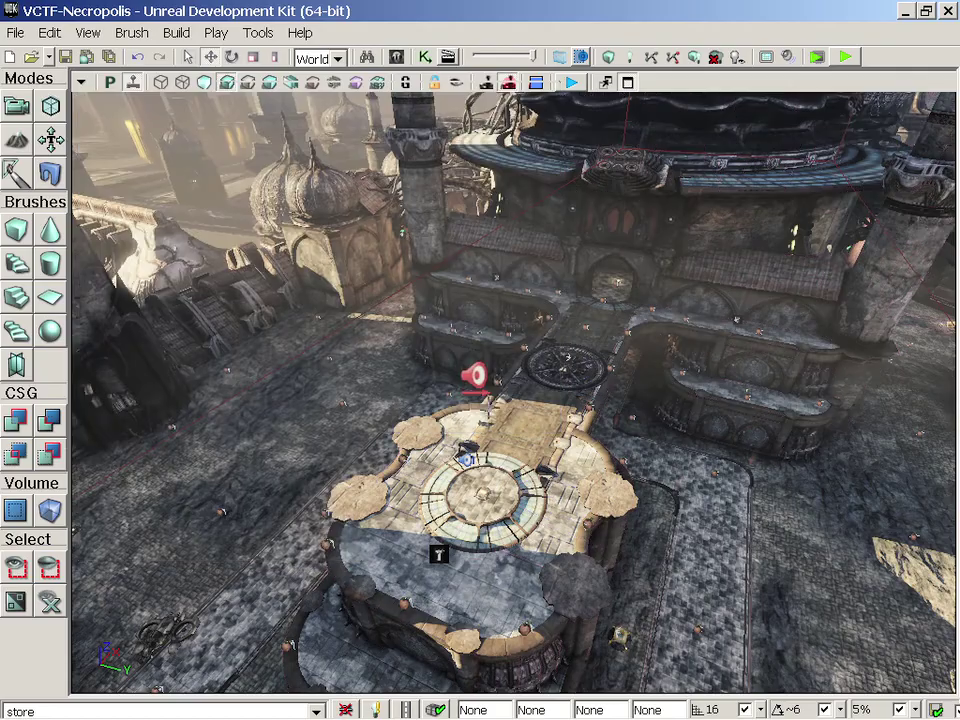
# Examine the domed round tower beside the paved courtyard from above.
pyautogui.moveTo(398, 411); pyautogui.dragTo(404, 479)
pyautogui.moveTo(336, 574); pyautogui.dragTo(450, 400)
pyautogui.moveTo(450, 400); pyautogui.dragTo(335, 425, button='right')
pyautogui.moveTo(381, 600); pyautogui.dragTo(381, 545)
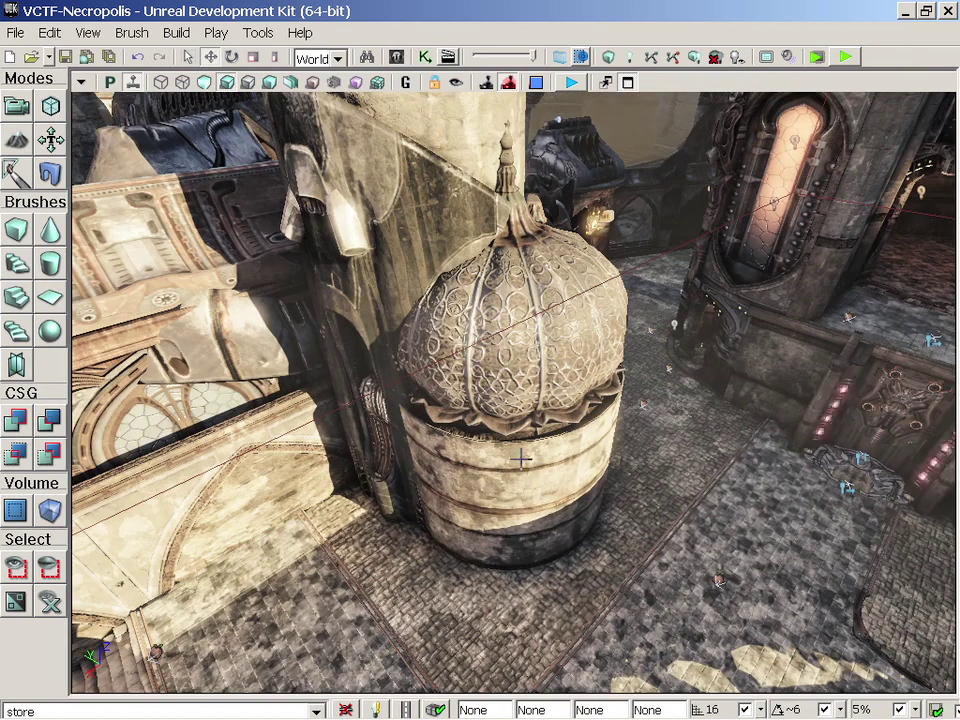